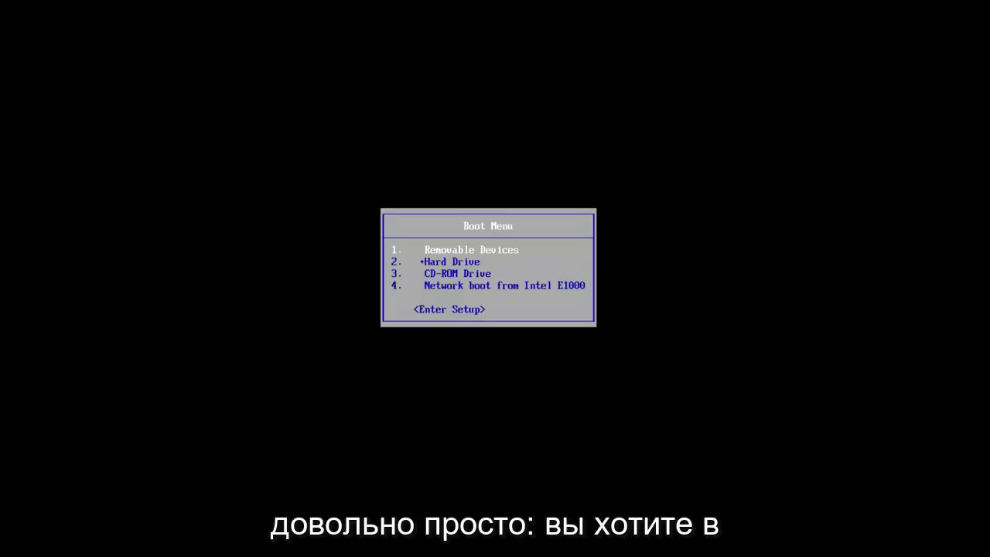
Boot the VMware machine from the CD-ROM Drive entry in the Boot Menu.
key(Down)
key(Down)
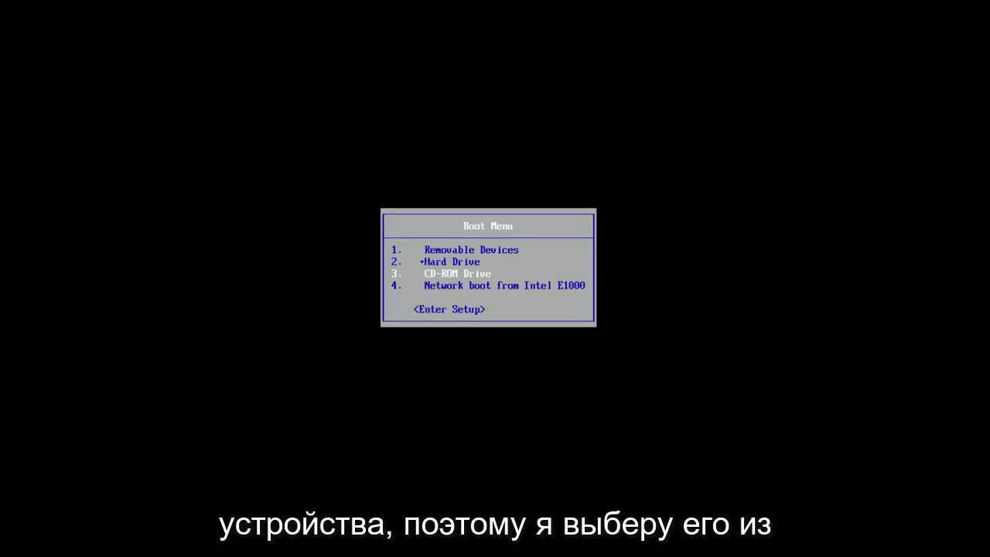
key(Return)
key(Return)
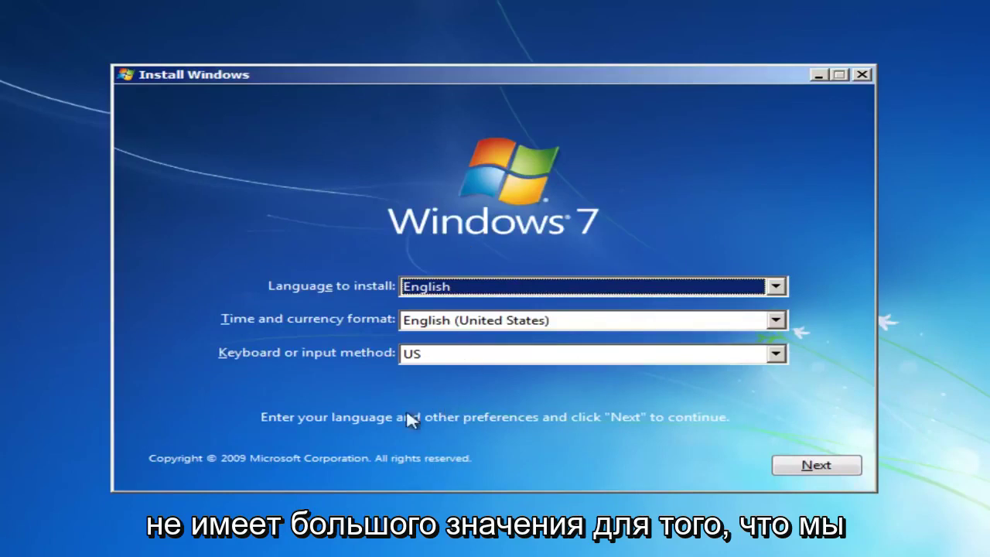
Accept the English (United States) language settings and choose 'Repair your computer' instead of Install now.
click(818, 467)
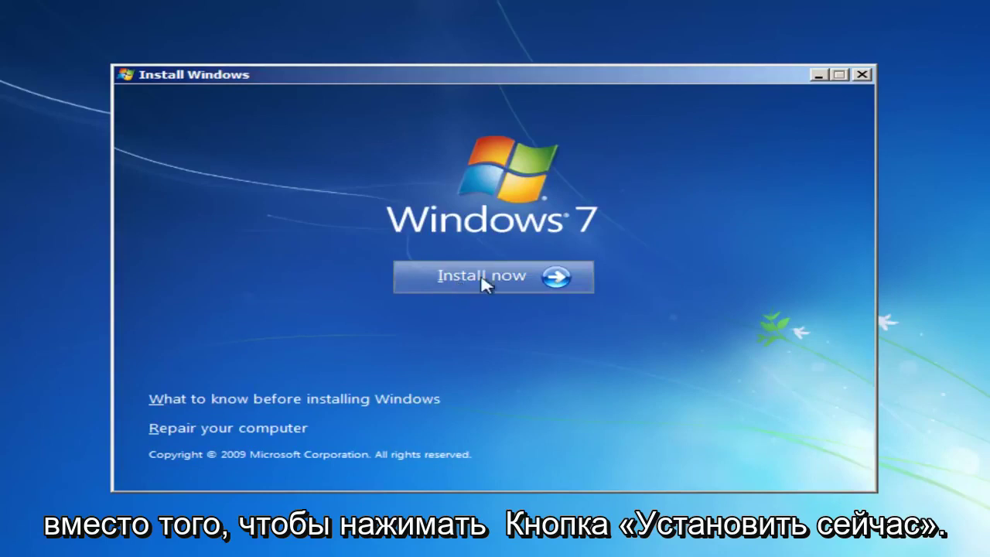
click(194, 432)
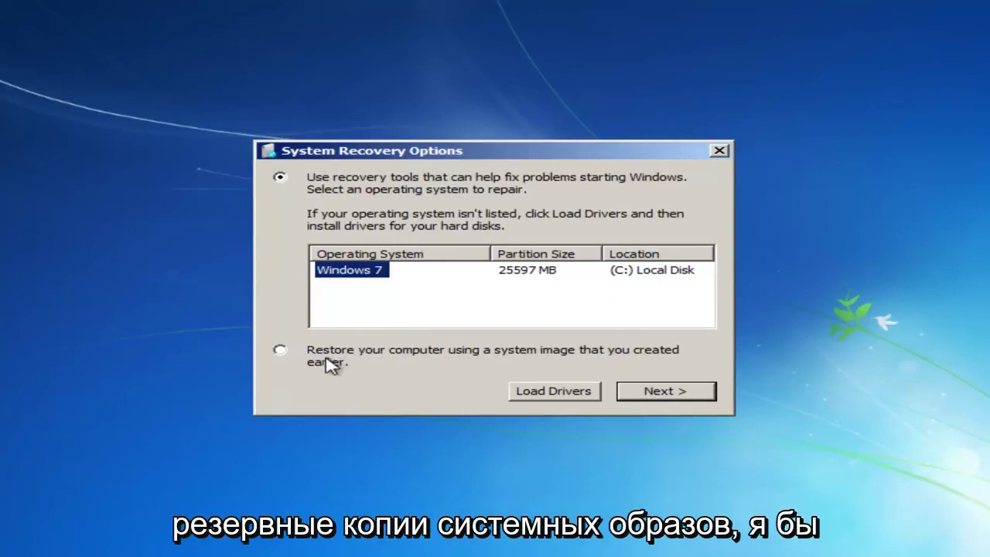
Use recovery tools on the Windows 7 installation on C: and continue to the tool list.
click(280, 349)
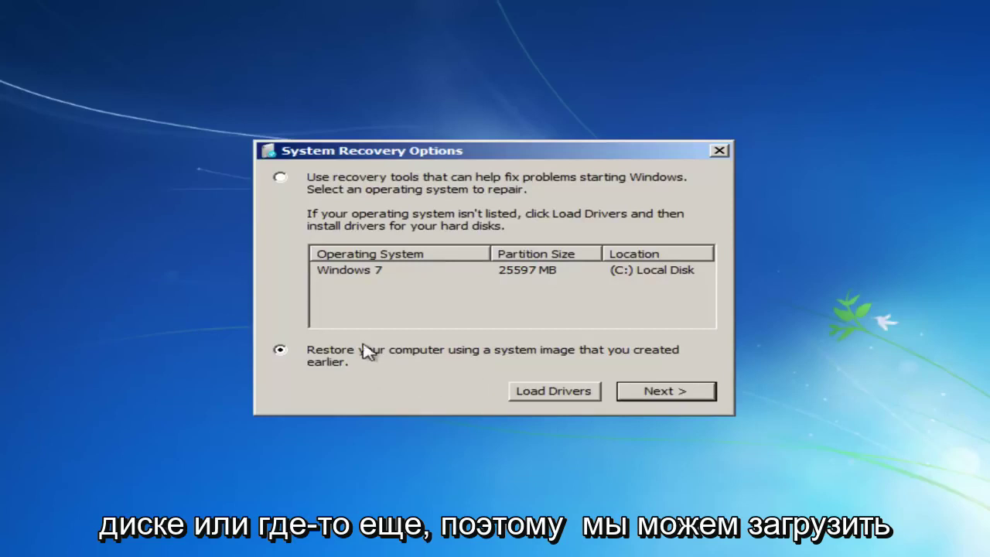
click(281, 178)
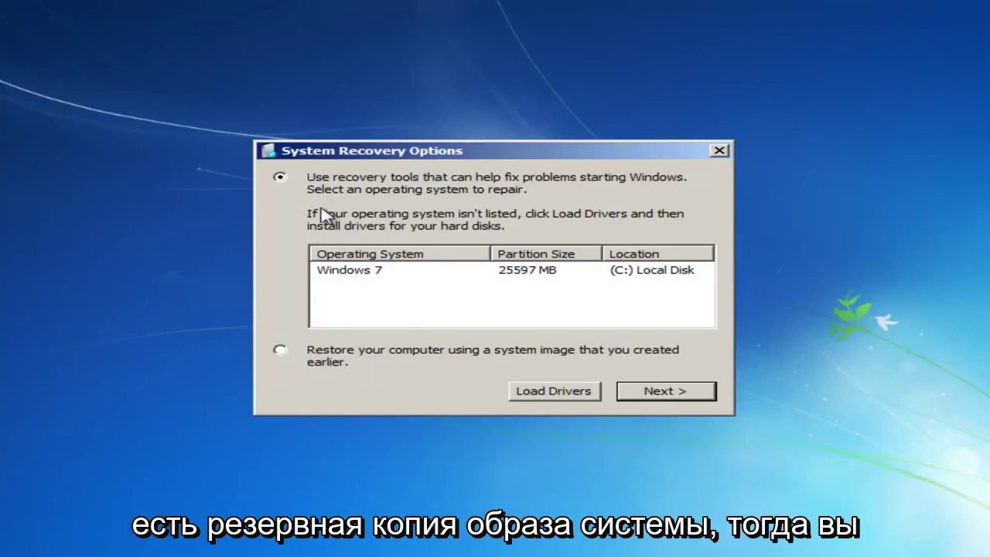
click(349, 272)
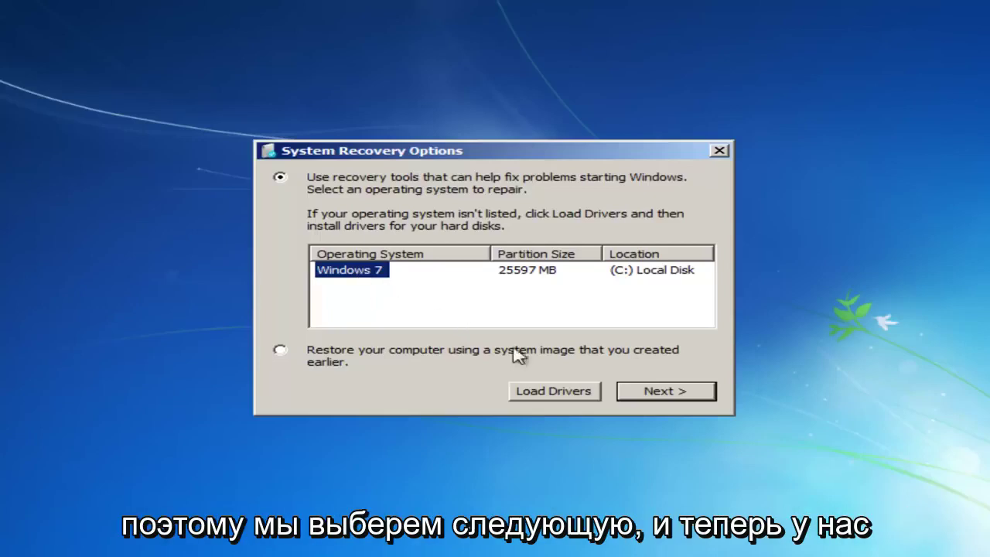
click(666, 390)
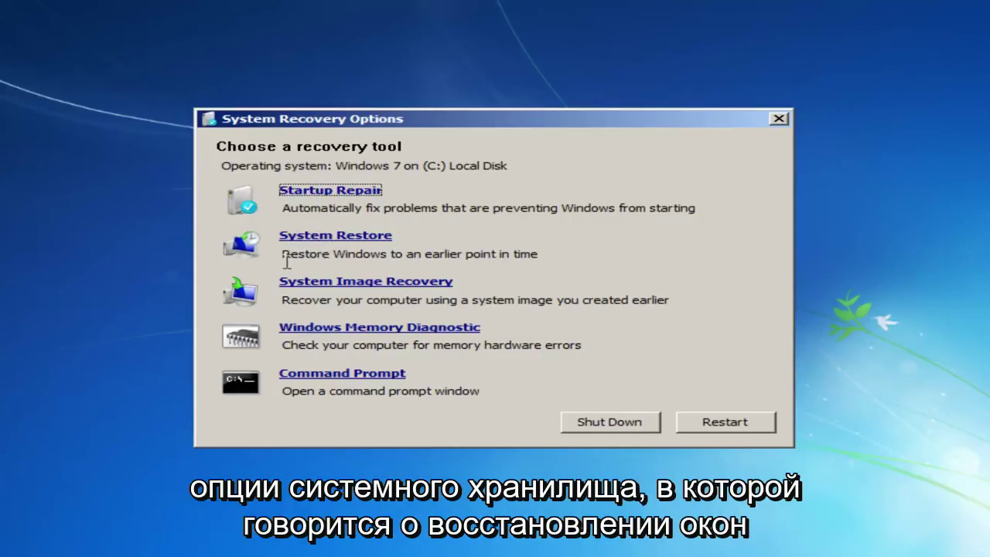
Inspect the 10/28/2017 restore point in System Restore, then back out to the wizard's first page.
click(317, 240)
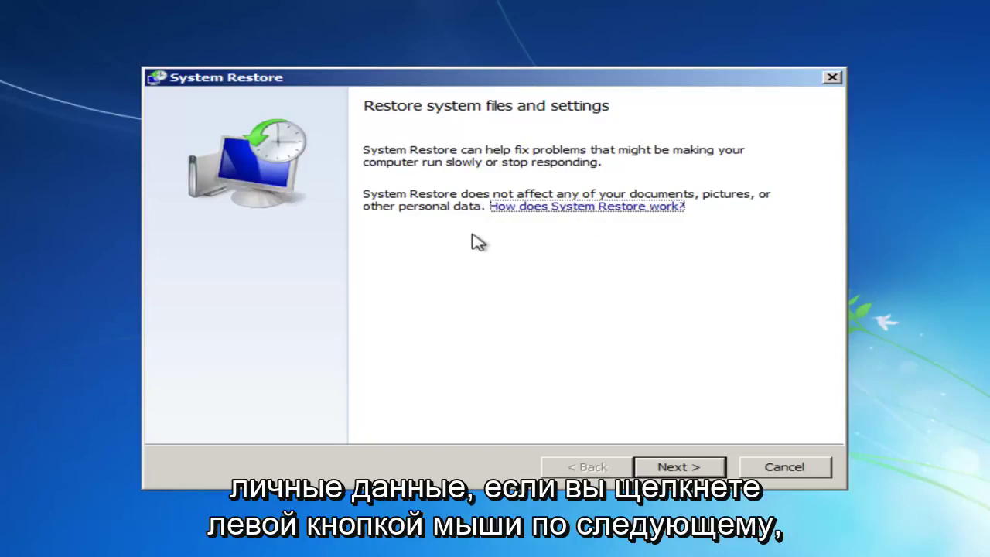
click(646, 467)
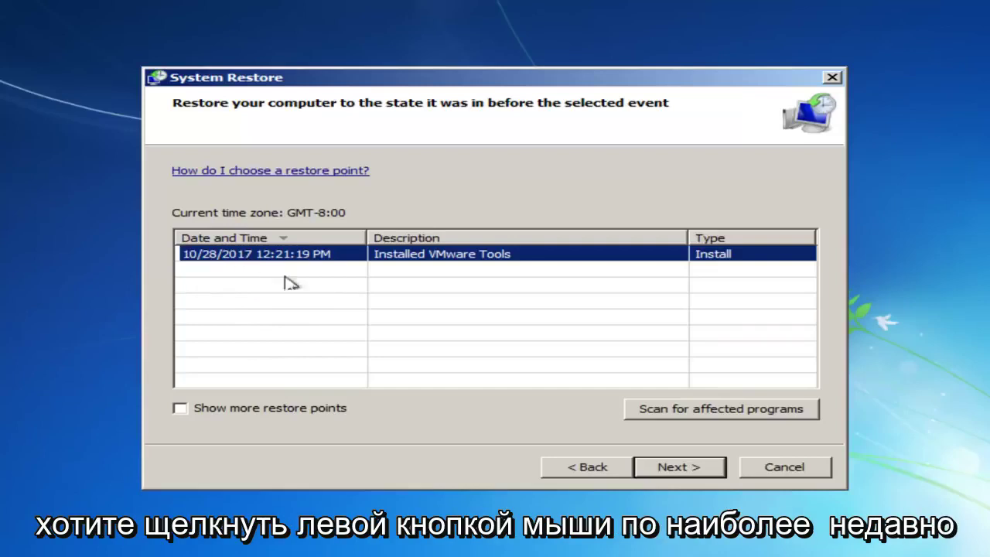
click(667, 467)
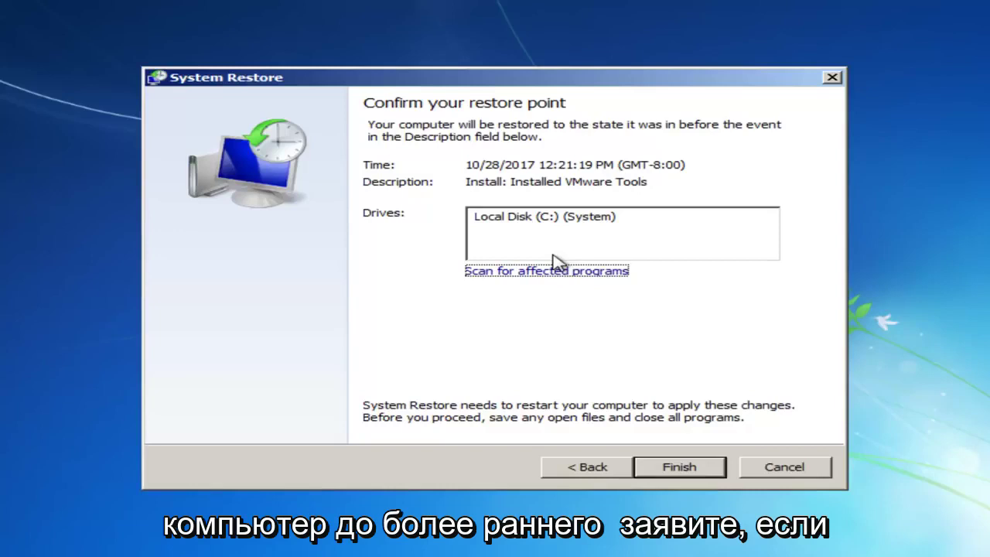
click(583, 471)
click(584, 474)
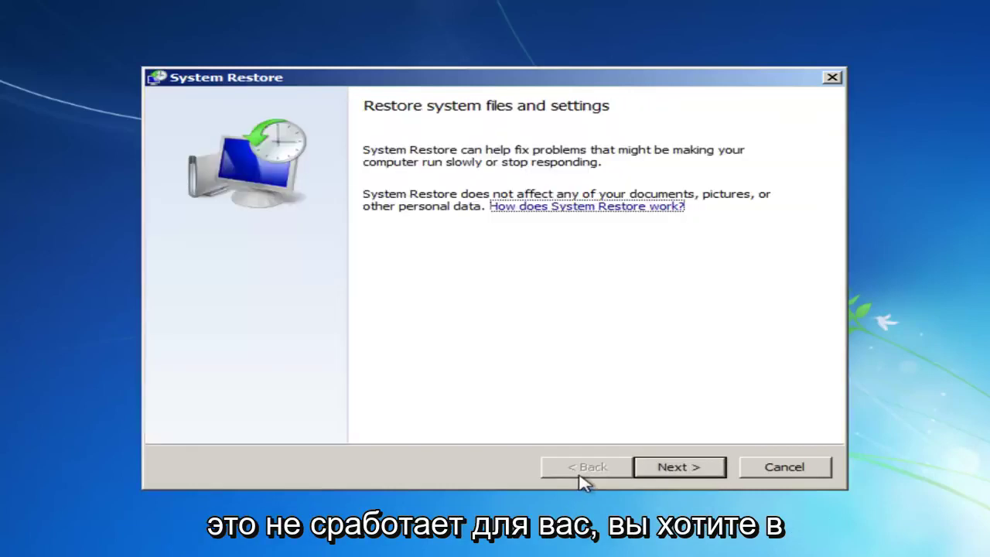
Cancel System Restore and run Startup Repair, closing it after it detects no problem.
click(826, 472)
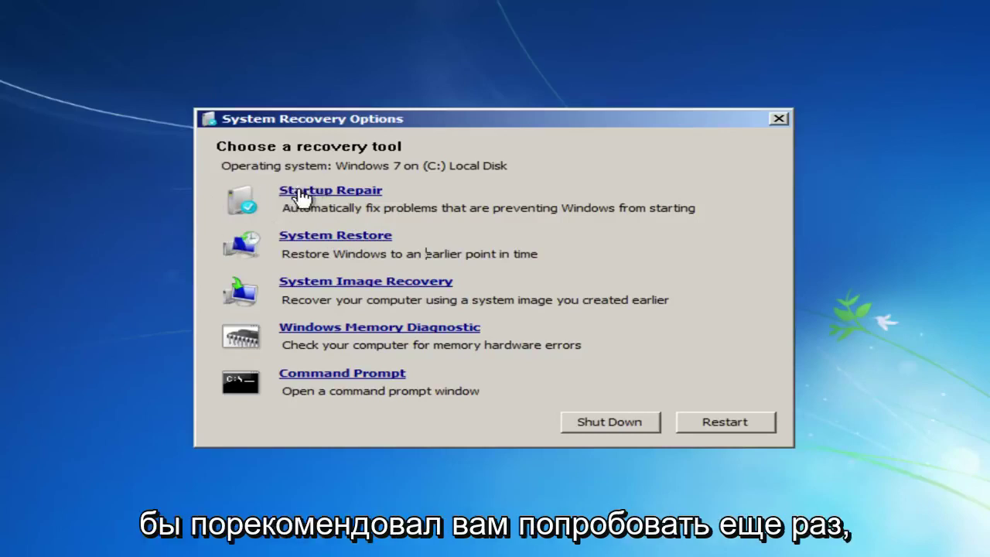
click(354, 192)
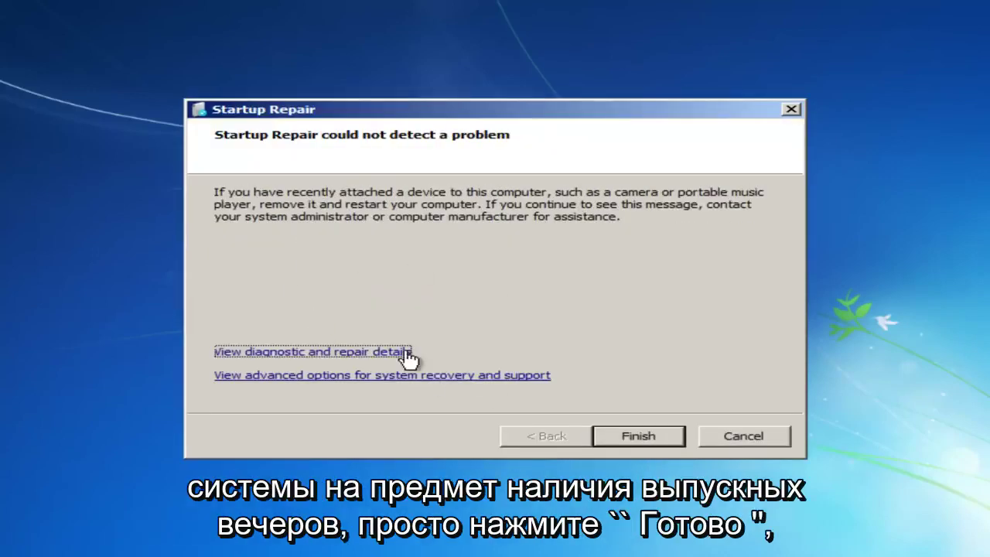
click(733, 438)
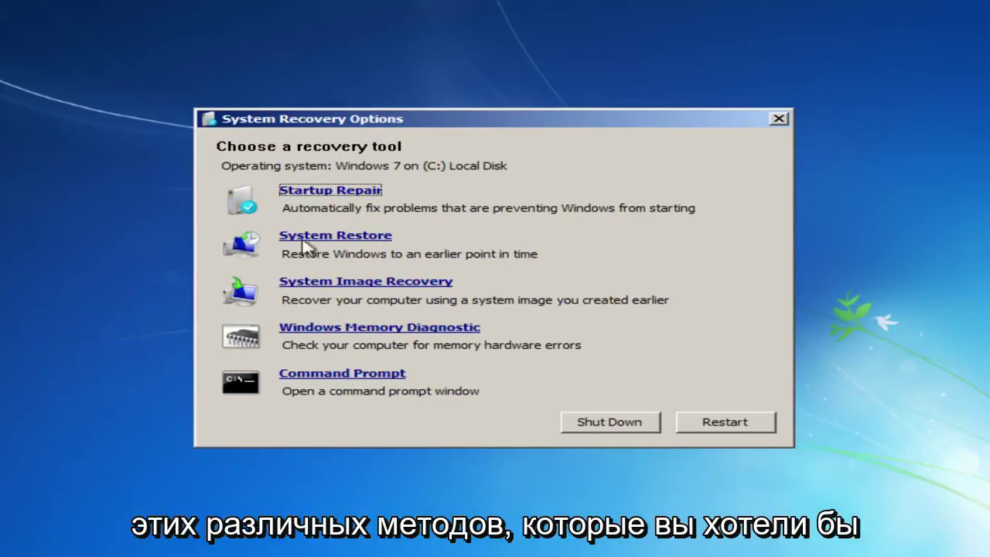
Open Command Prompt and enter the command 'chkdsk C: /f'.
click(308, 376)
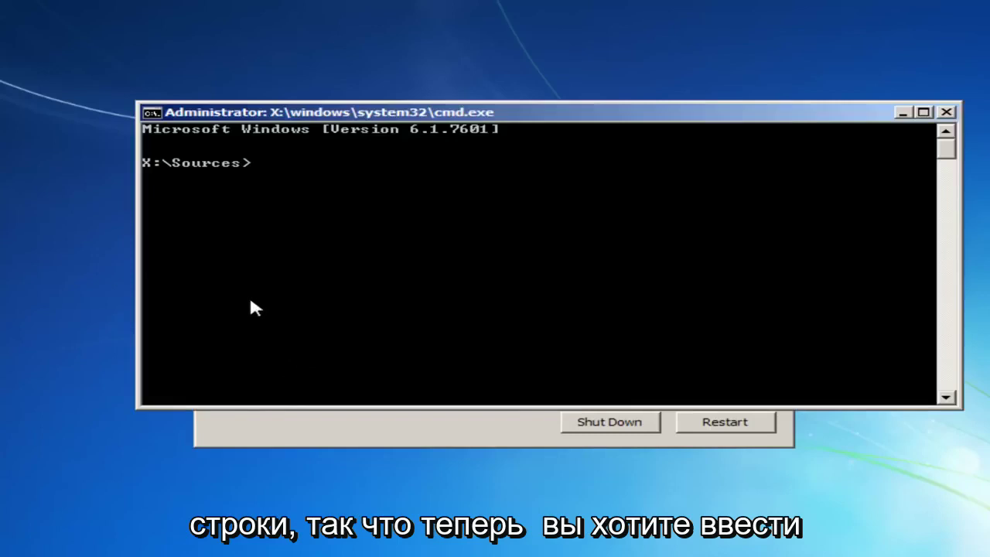
text(ch)
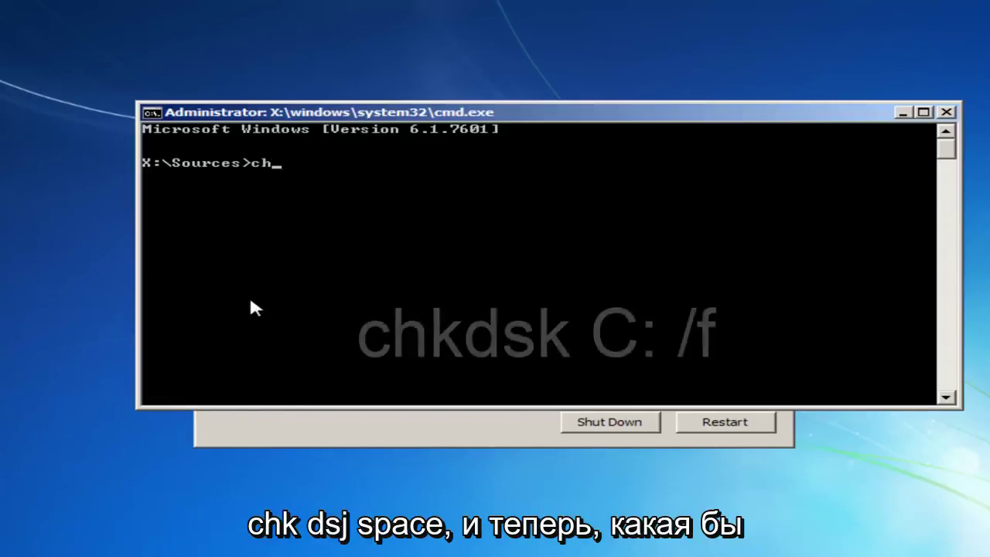
text(kdsk)
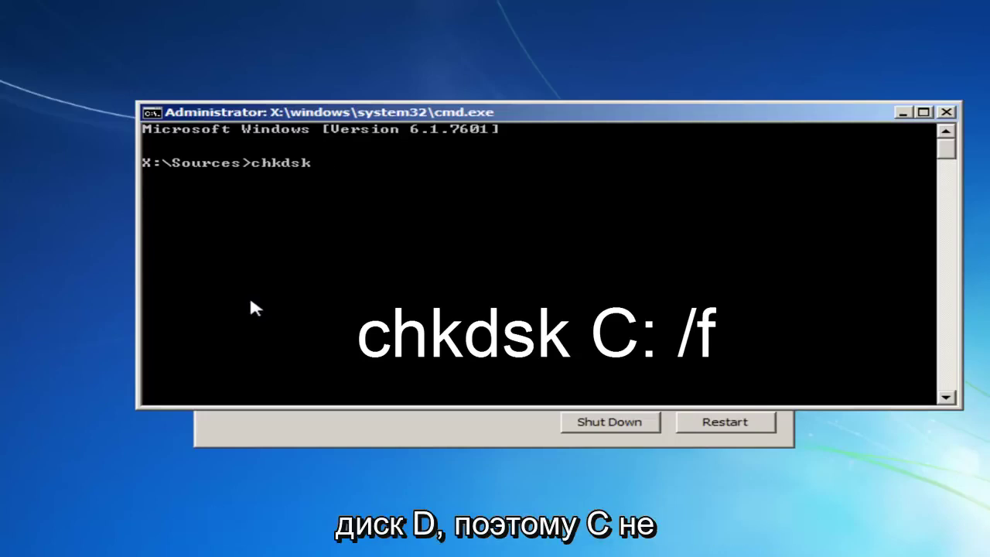
text(C)
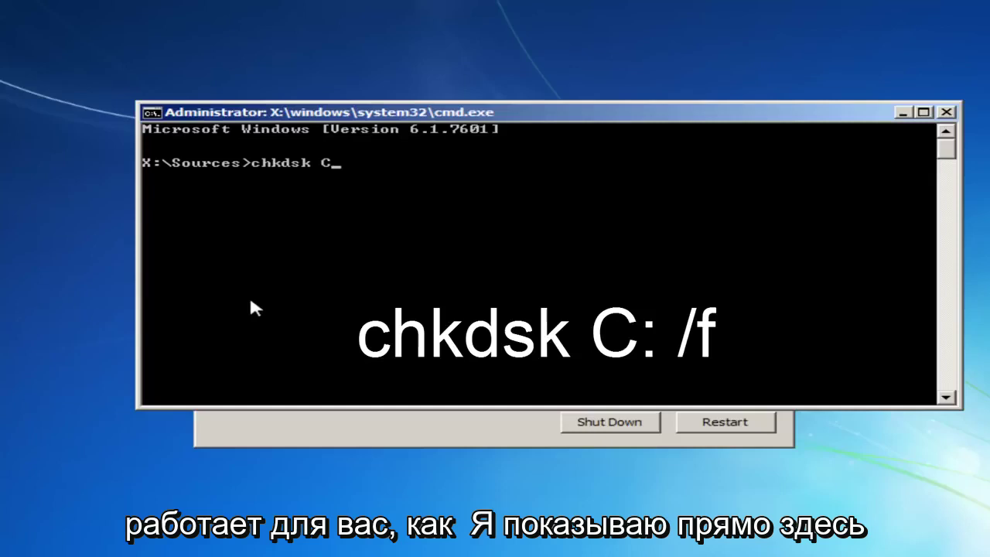
text(:)
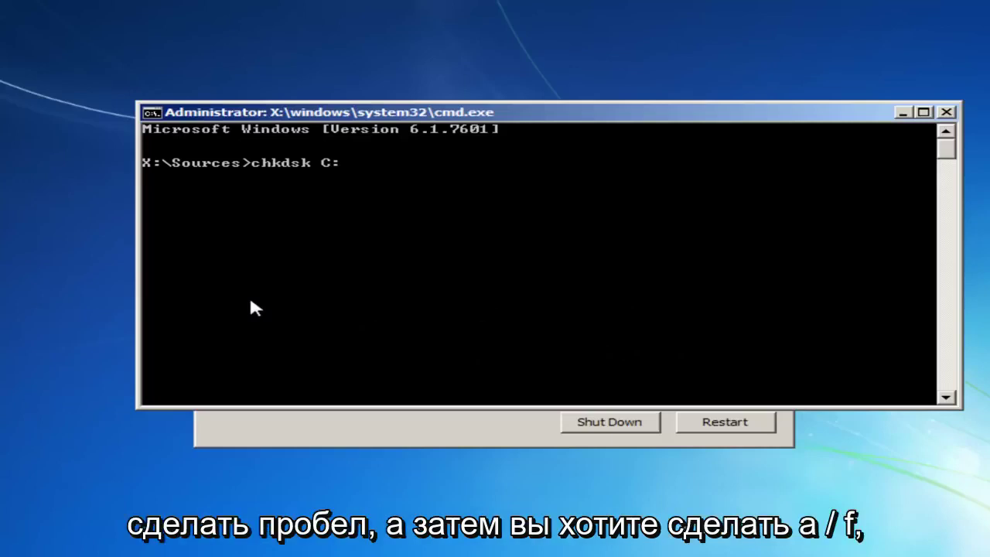
text( /f)
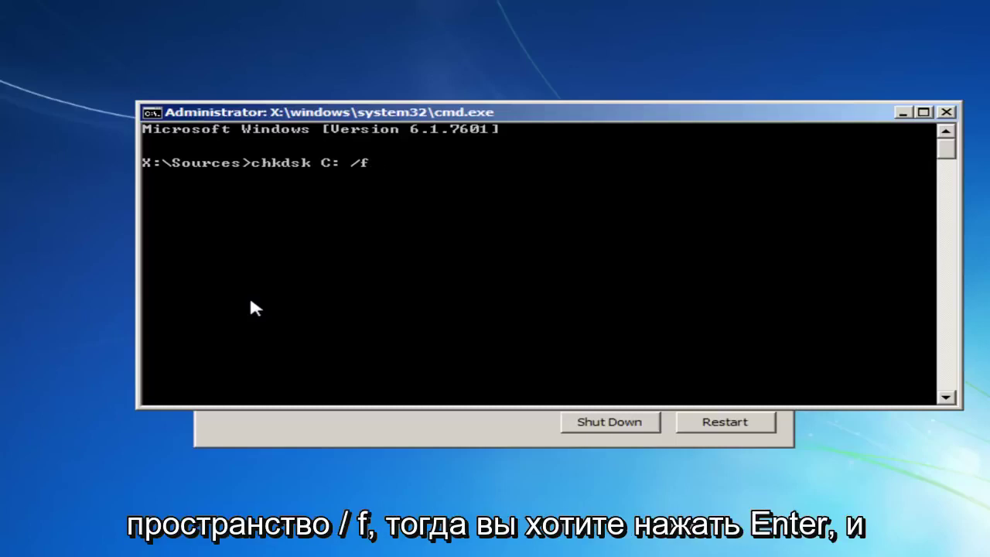
Run chkdsk C: /f to check and fix drive C:'s file system.
key(Return)
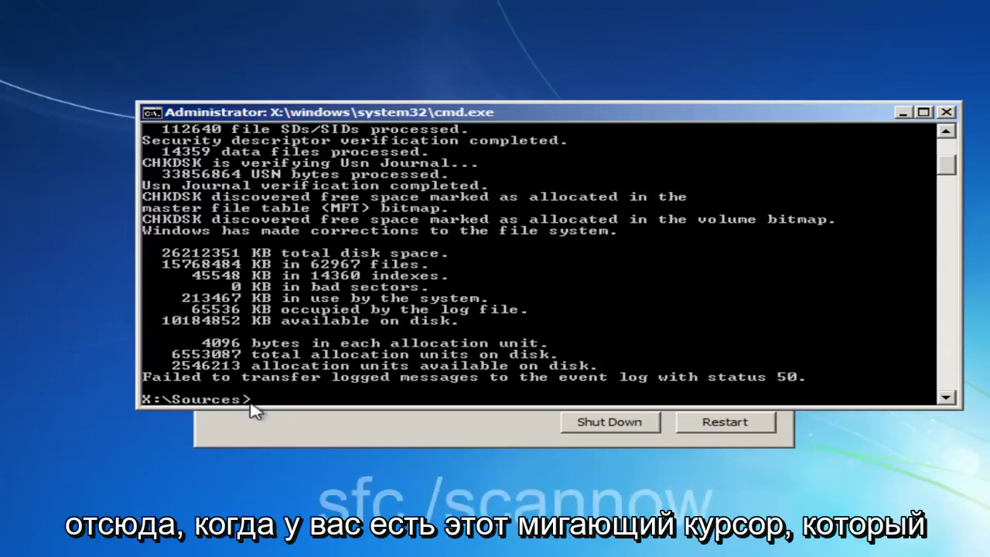
Run sfc /scannow and review its repair-pending-reboot result.
text(s)
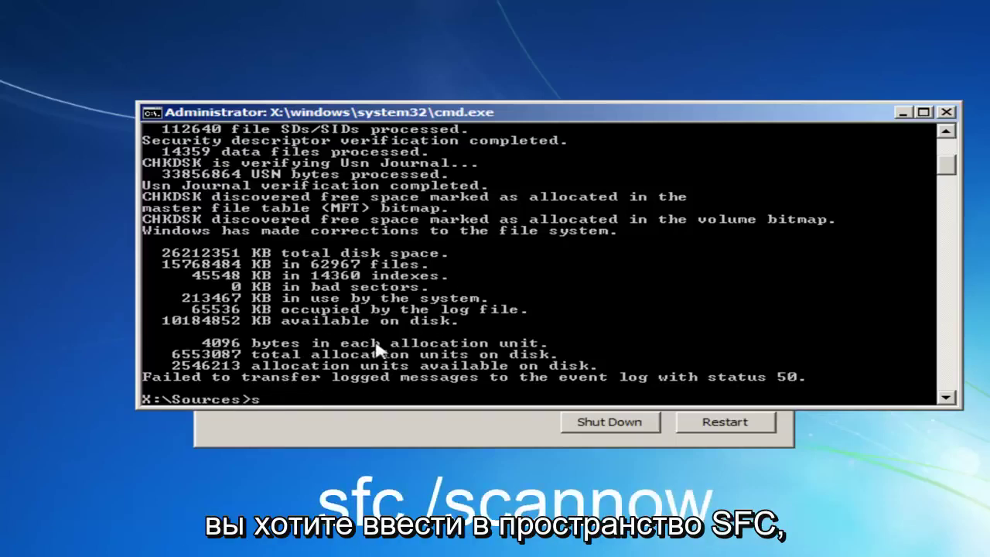
text(fc /scannow)
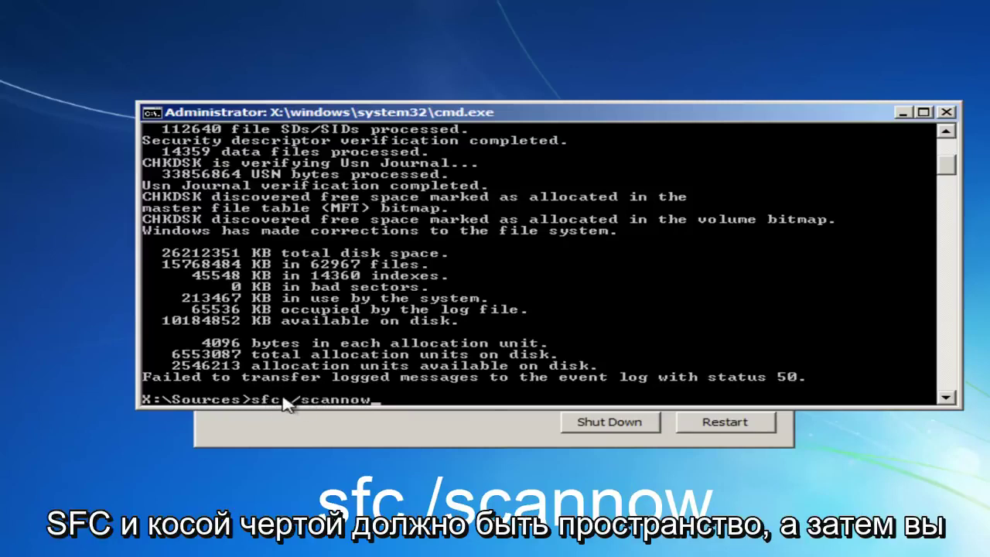
key(Return)
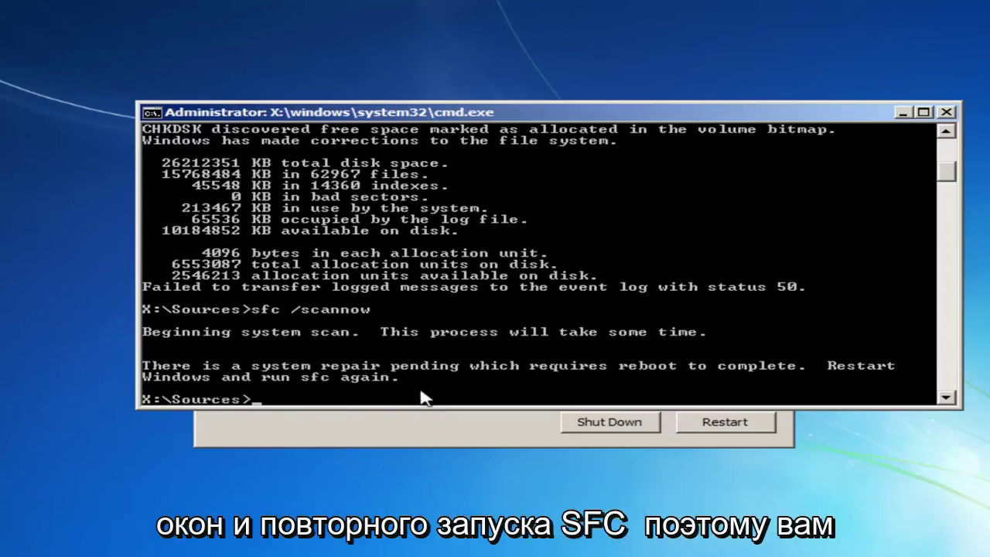
scroll(648, 299, down, 6)
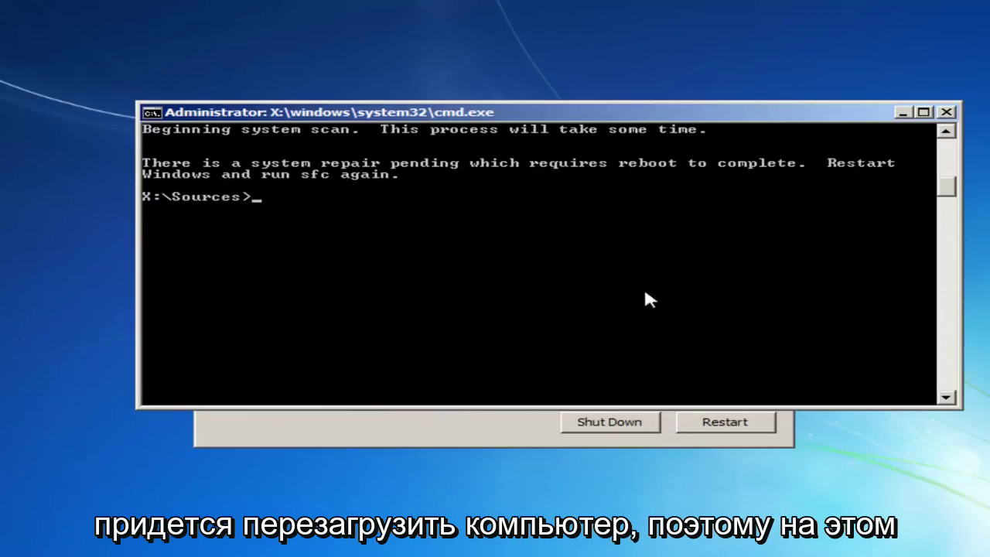
scroll(713, 268, up, 5)
scroll(713, 267, down, 1)
Close the cmd window and restart the computer from System Recovery Options.
click(946, 112)
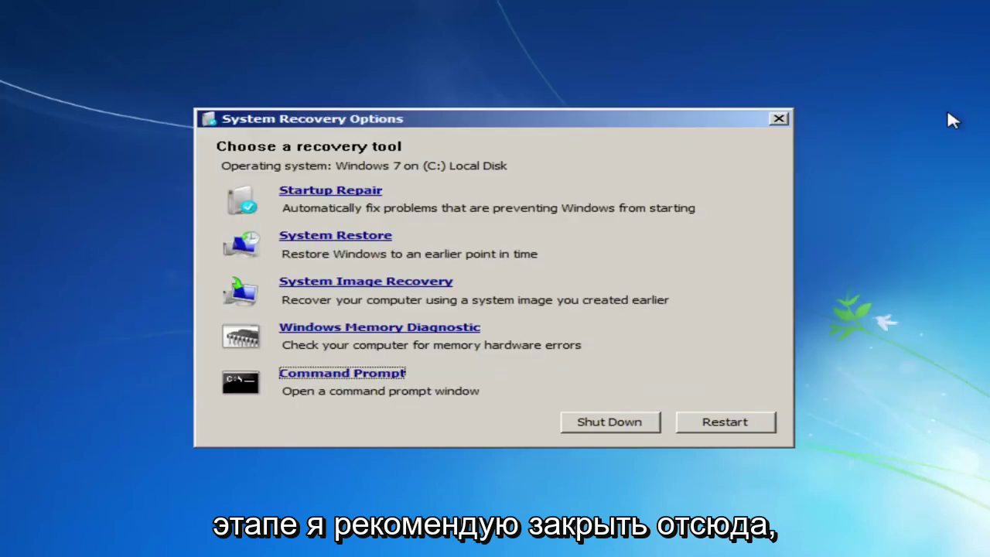
click(718, 426)
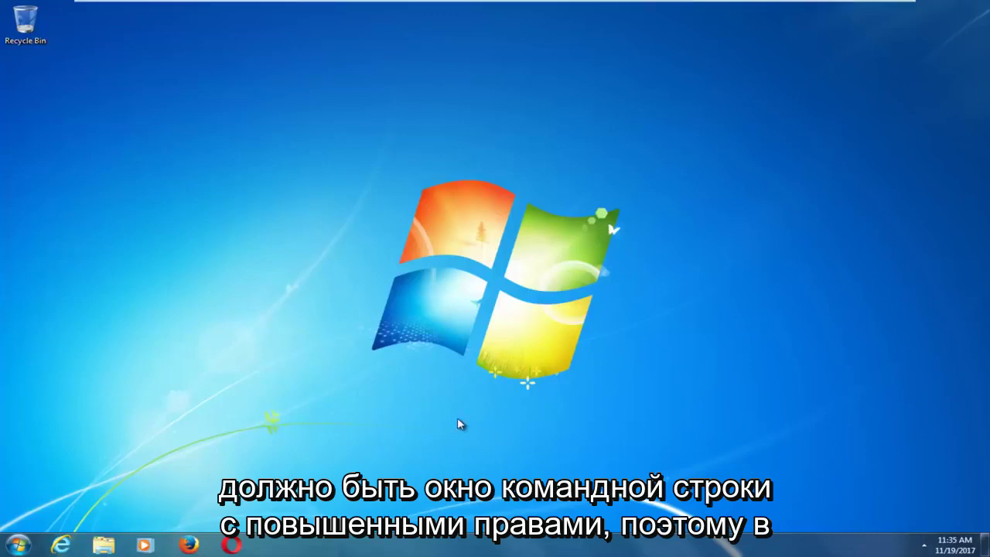
Search the Start menu for 'command prompt' and run it as administrator.
click(17, 546)
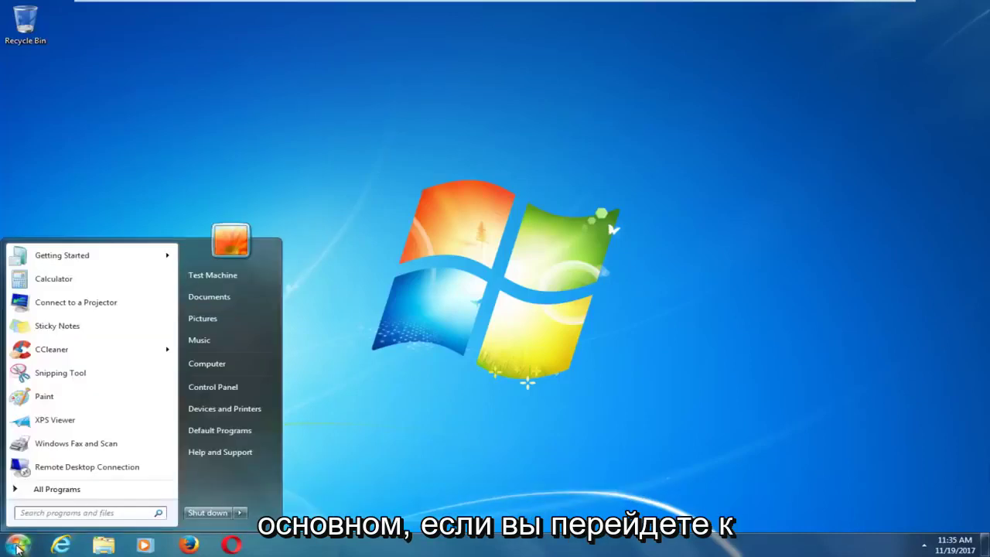
text(command prompt)
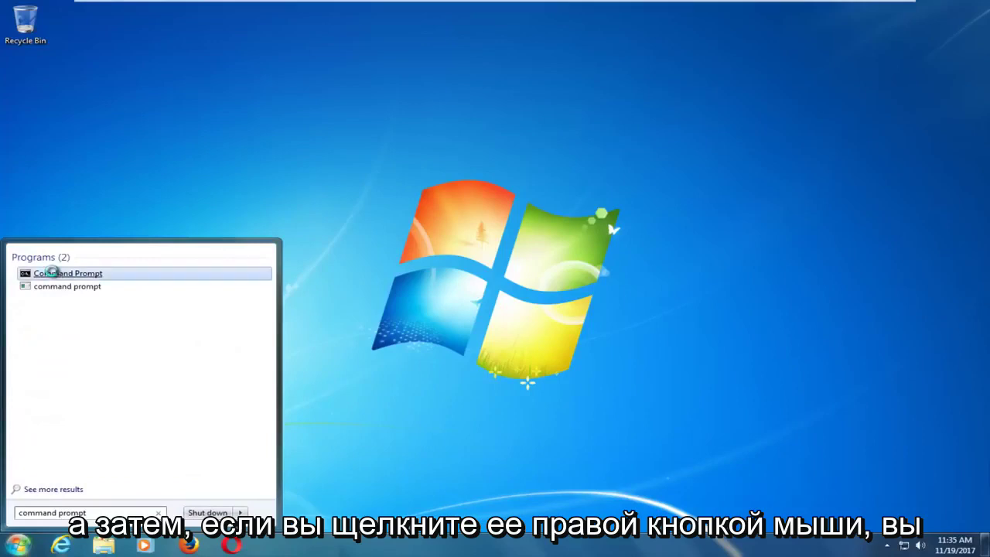
right_click(54, 272)
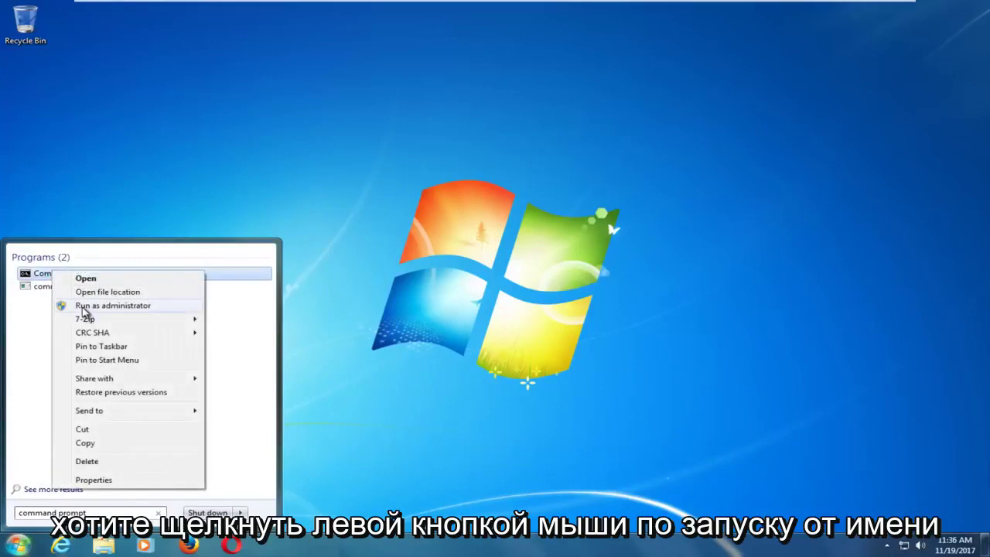
click(85, 305)
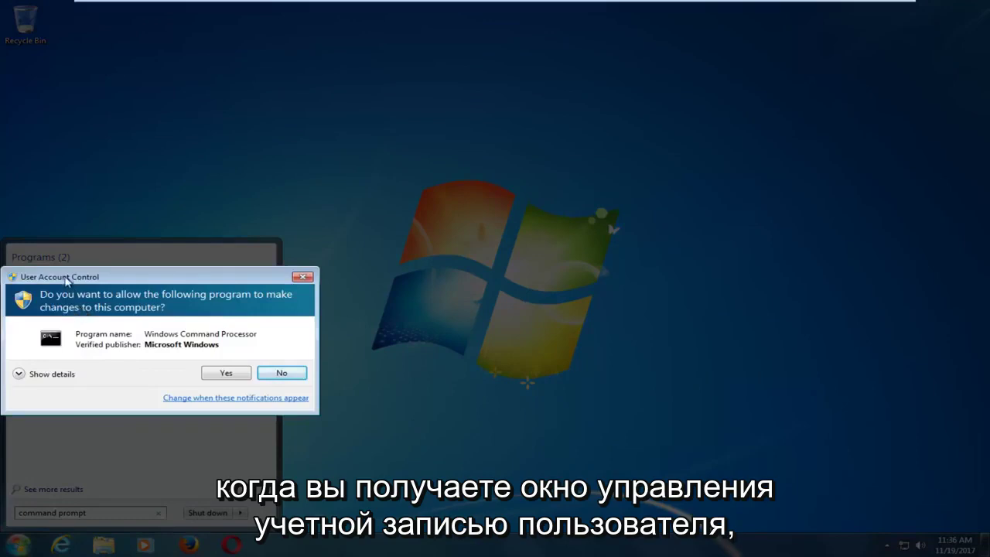
Approve the UAC elevation prompt and run sfc /scannow in the Administrator Command Prompt.
click(223, 373)
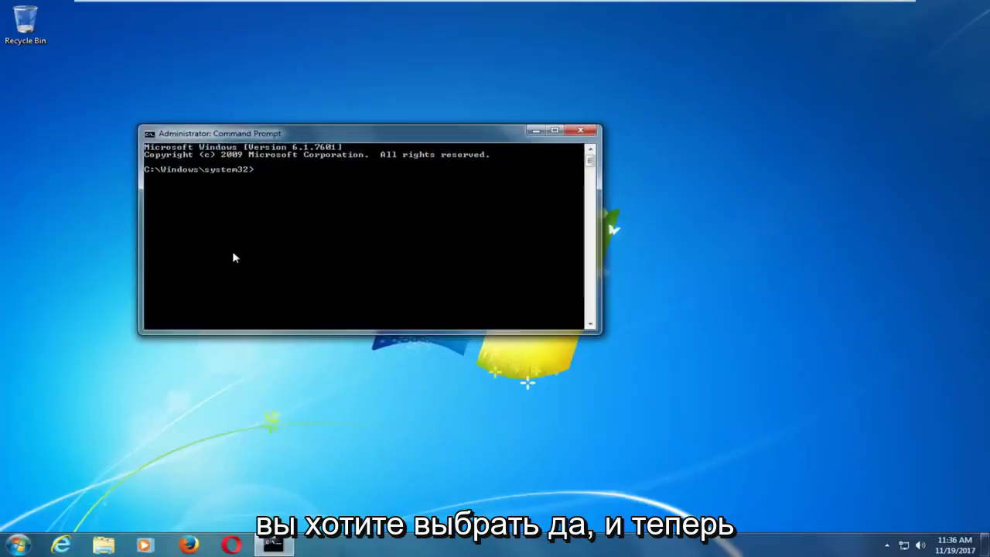
drag(251, 134, 321, 134)
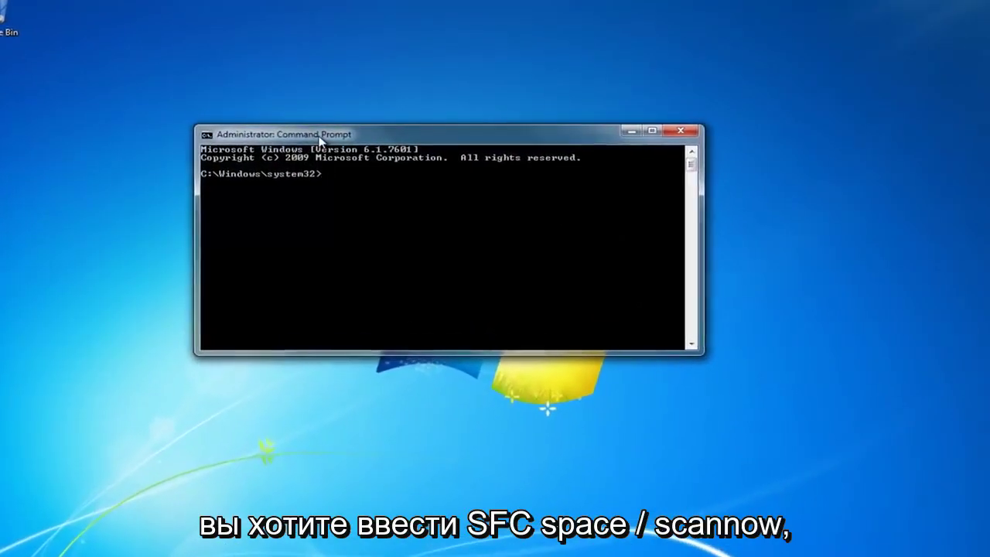
text(sfc)
text( /sc)
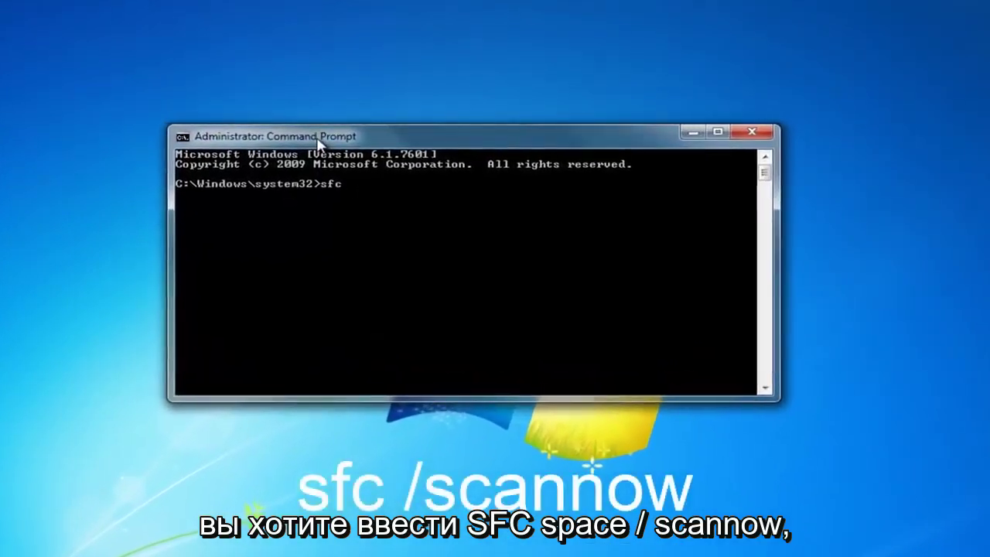
text(annow)
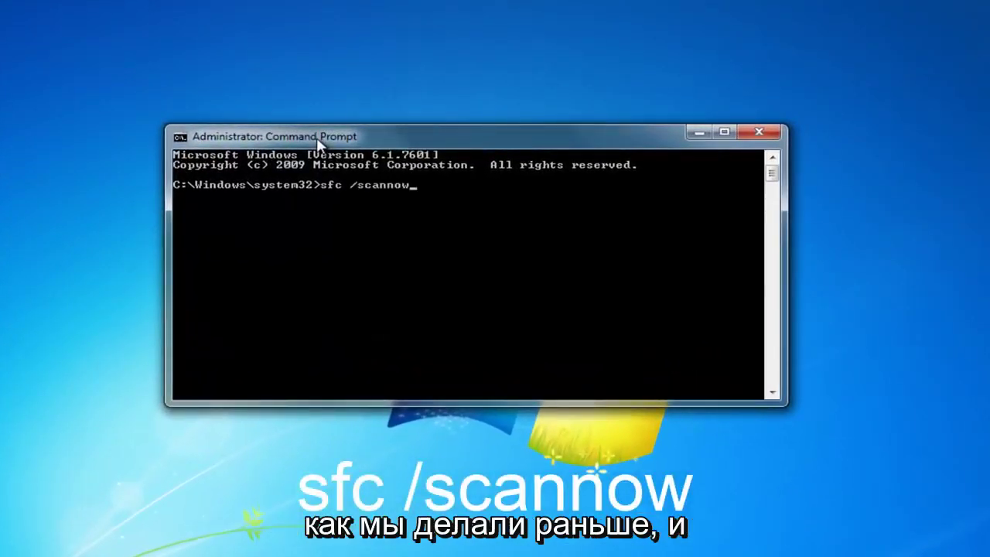
key(Return)
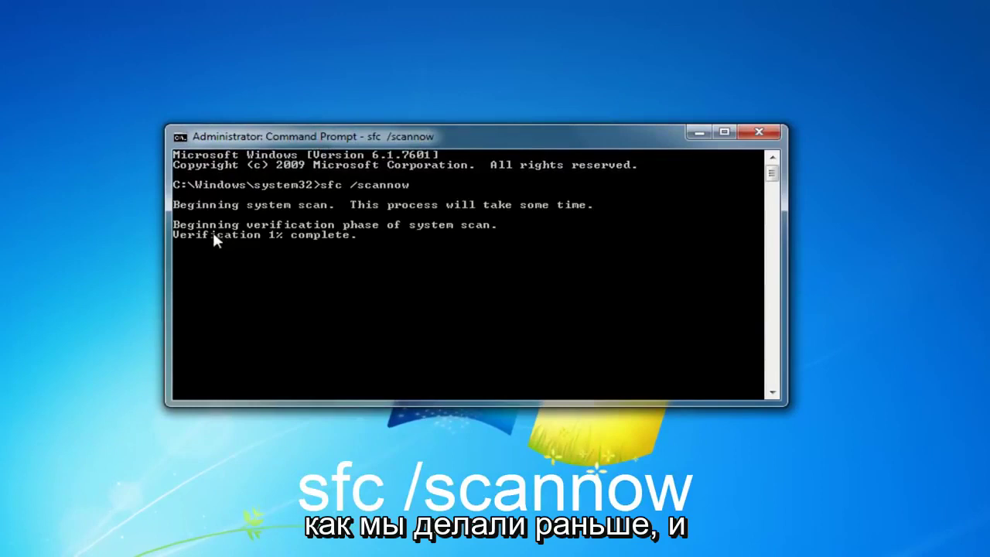